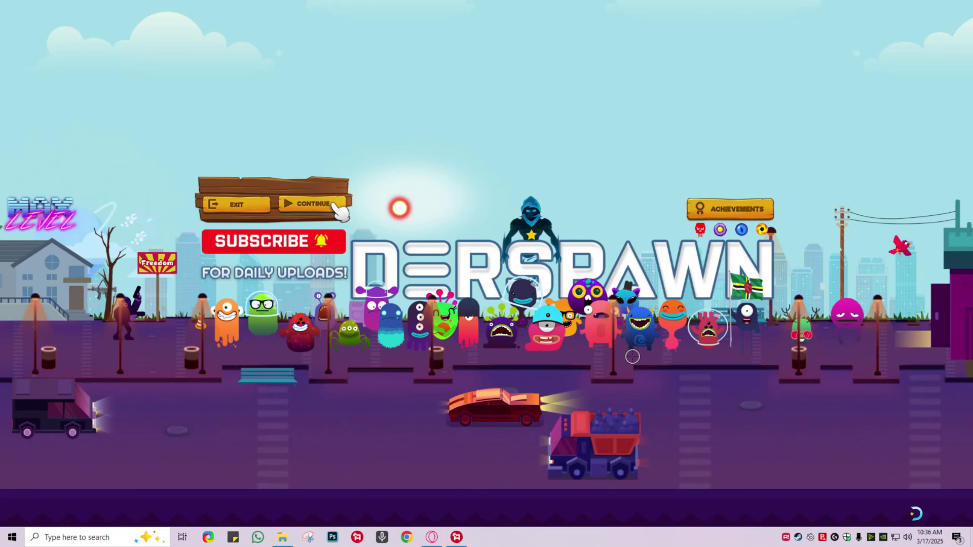
Step: Launch VEGAS Pro 21.0 from the Start menu's Recently added list
click(11, 537)
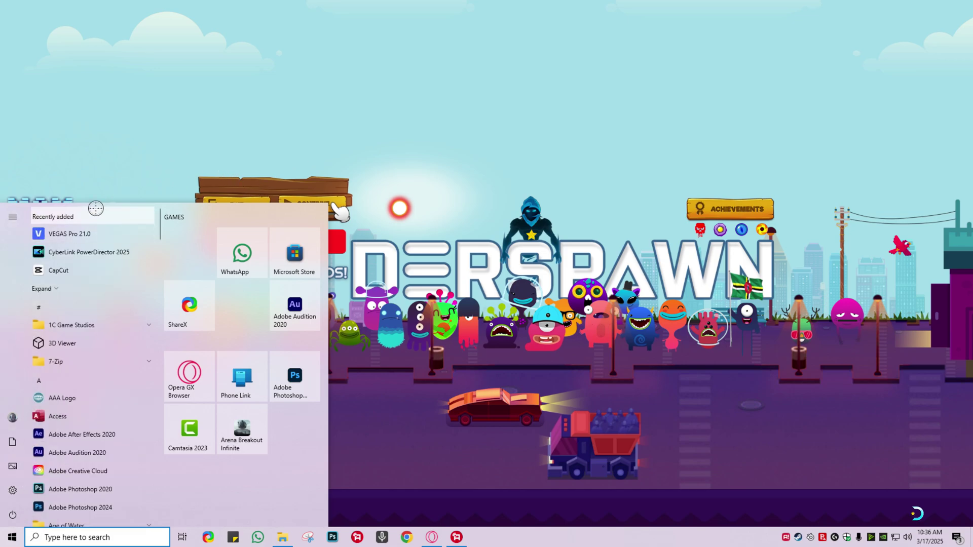
click(94, 233)
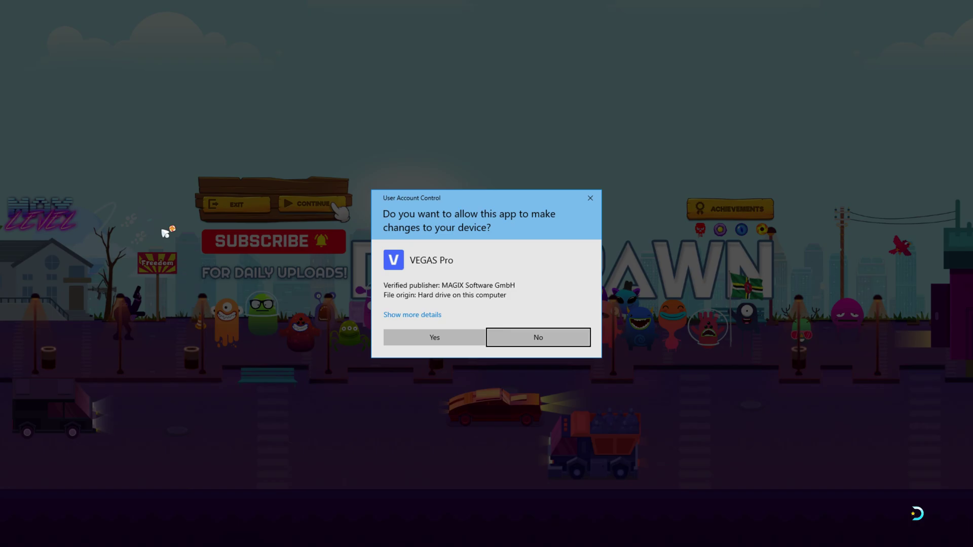
click(458, 342)
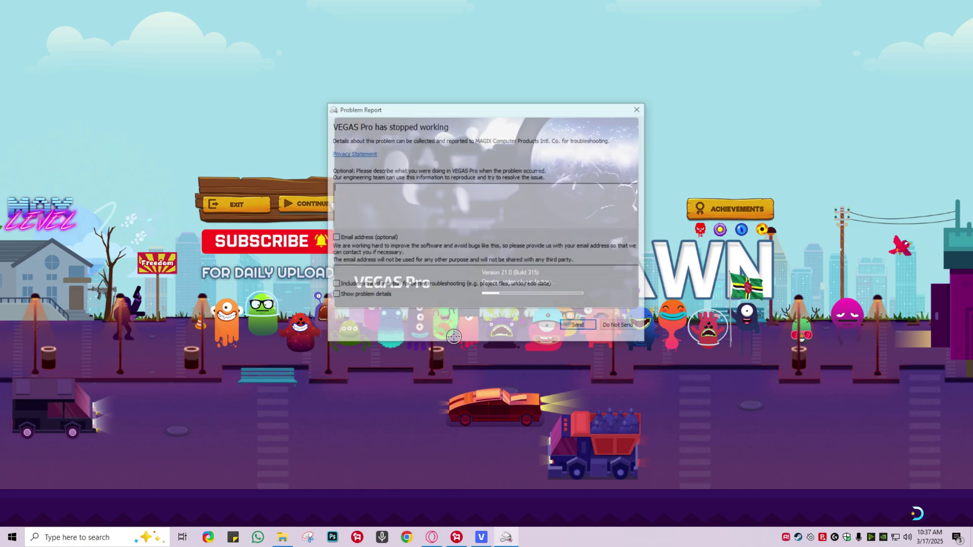
drag(539, 107, 305, 128)
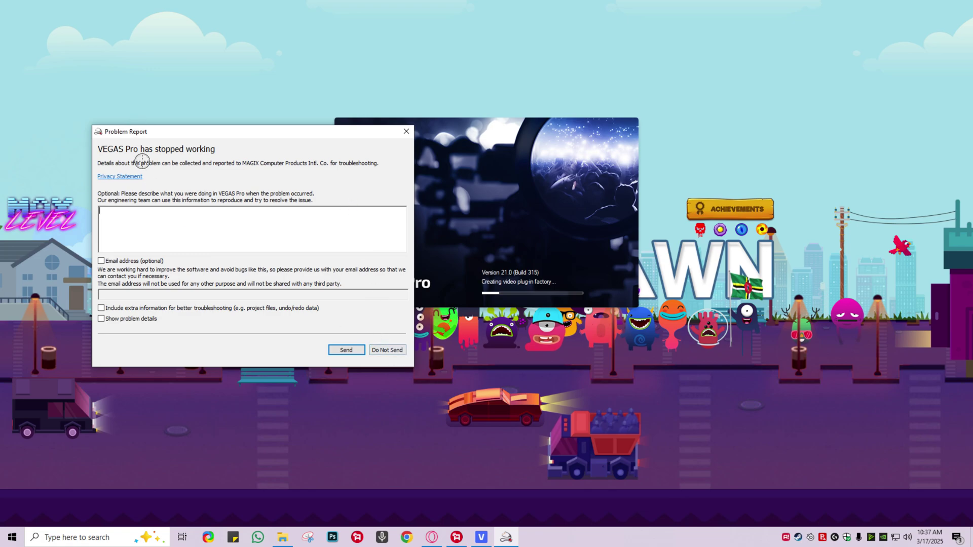
Step: Dismiss the crash report without sending and browse File Explorer to C:\Program Files
click(400, 350)
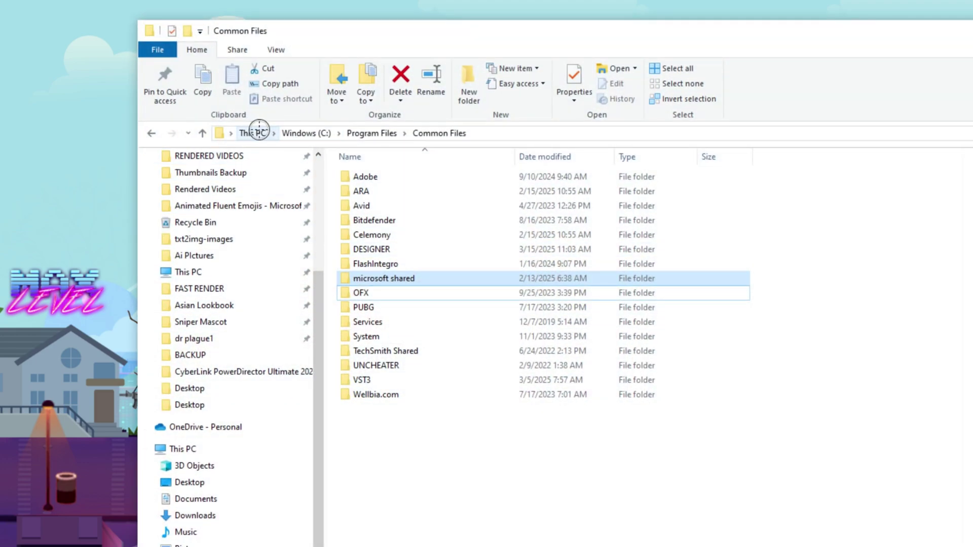
click(259, 133)
double_click(439, 327)
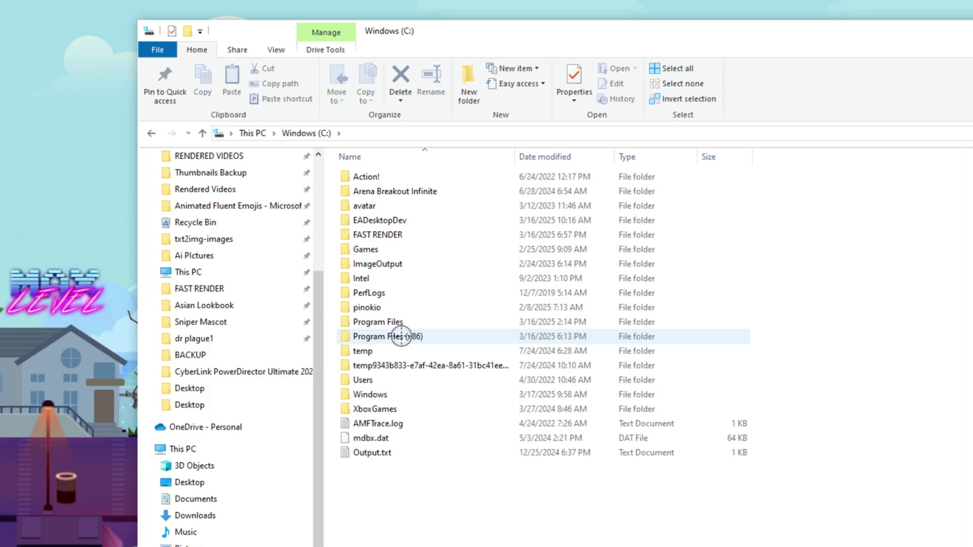
click(411, 321)
double_click(411, 321)
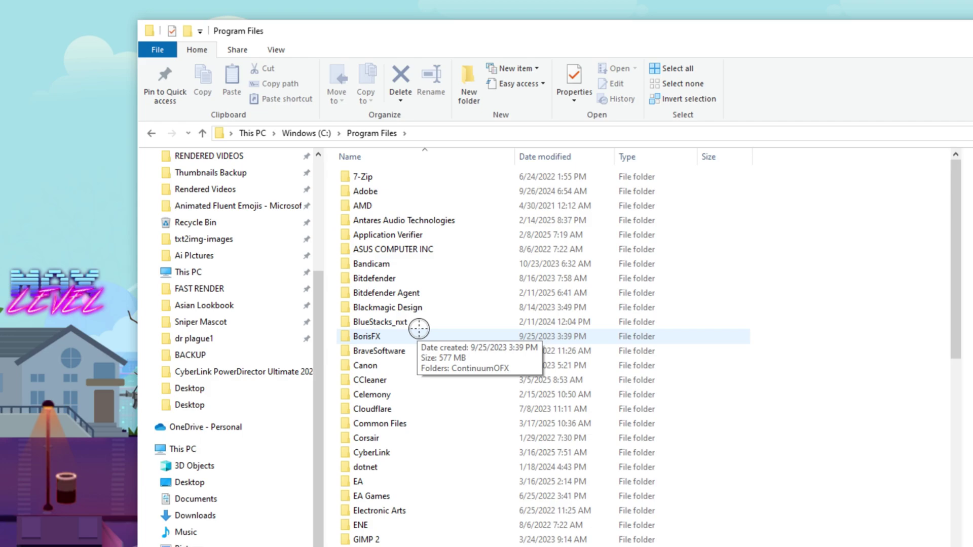
Step: Open Common Files > OFX > Plugins, inspect the BCC bundles, then return to OFX
scroll(416, 328, down, 3)
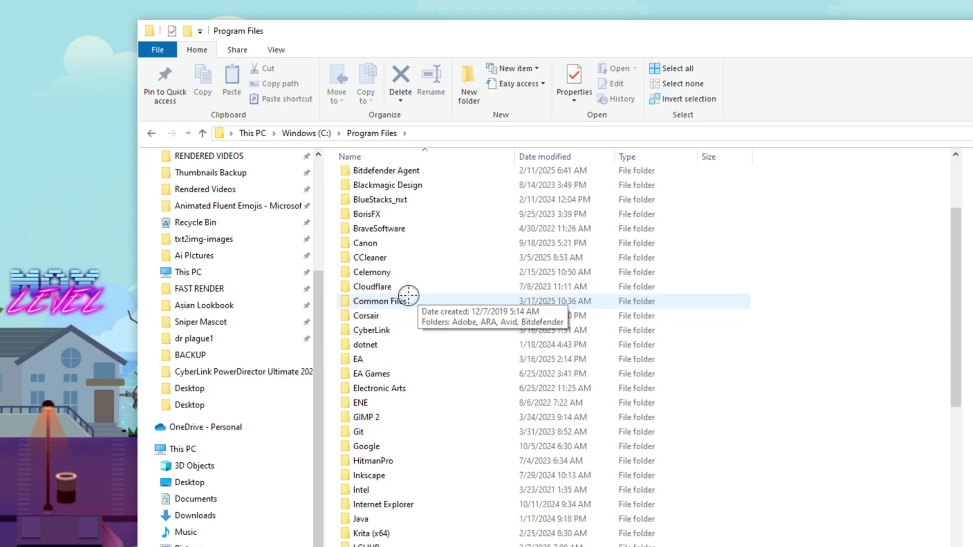
click(414, 297)
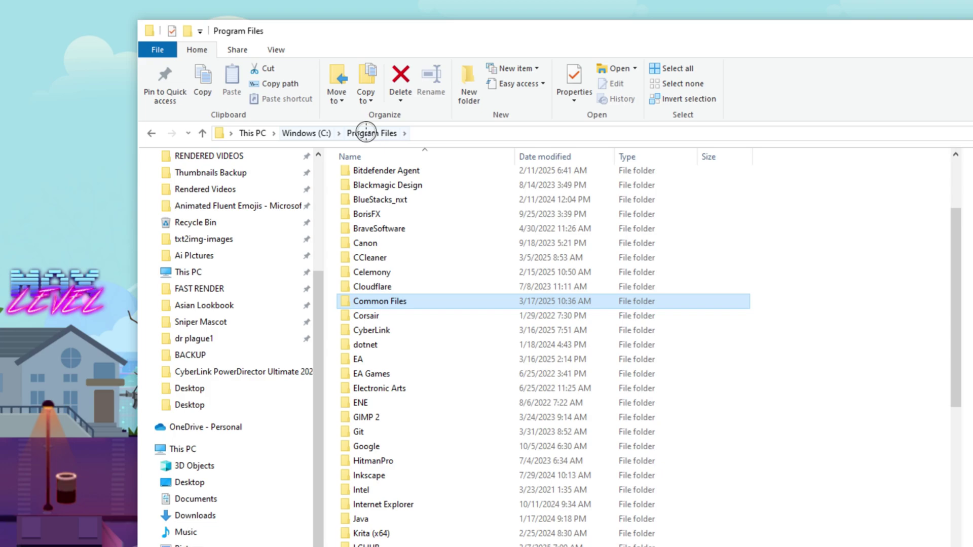
double_click(416, 301)
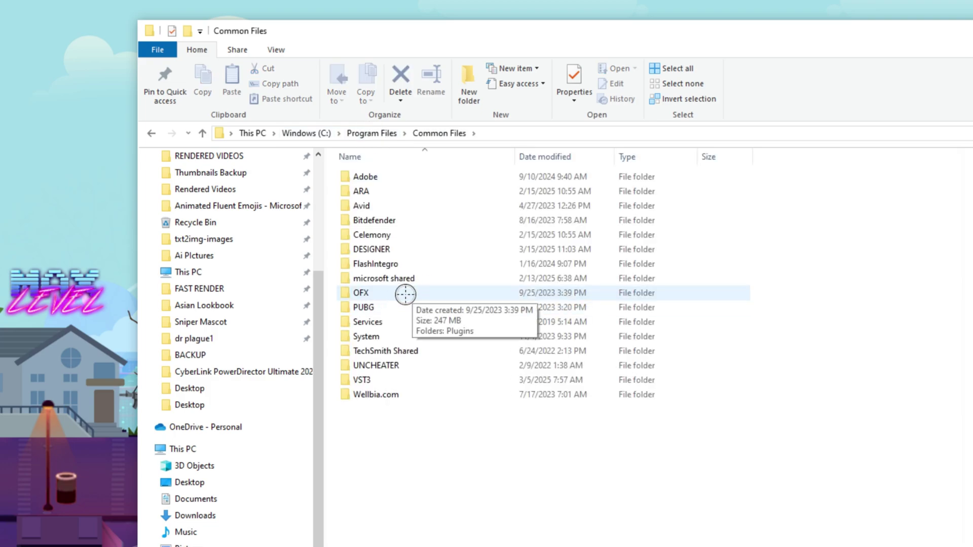
double_click(406, 294)
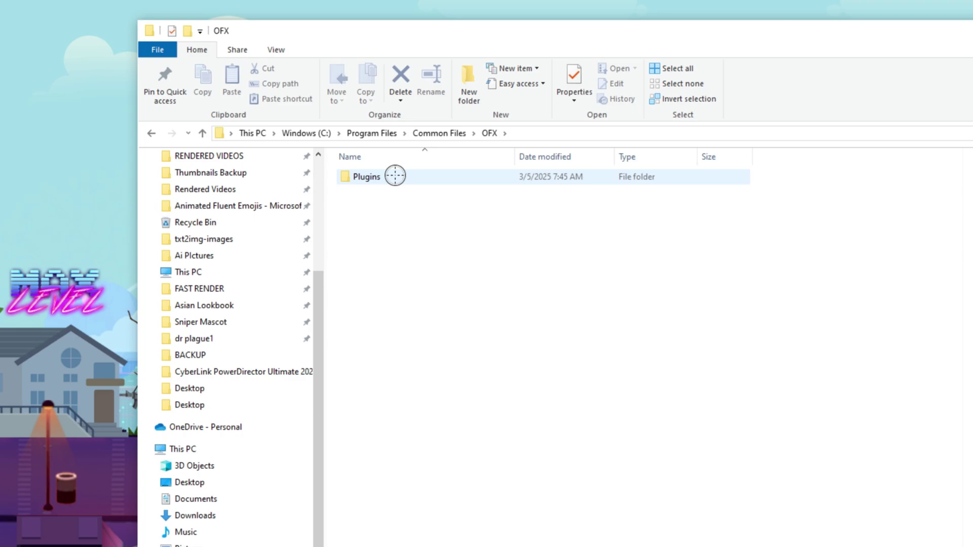
double_click(395, 176)
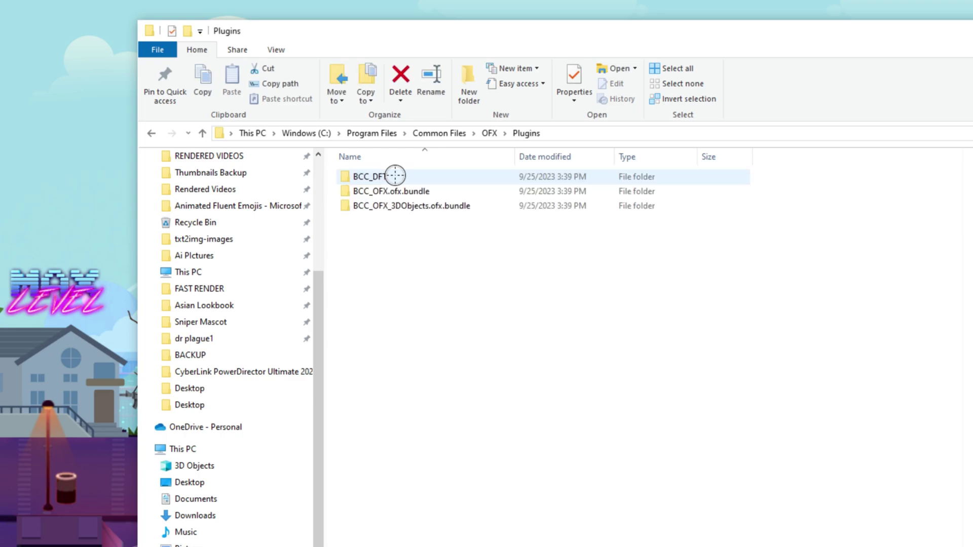
click(463, 206)
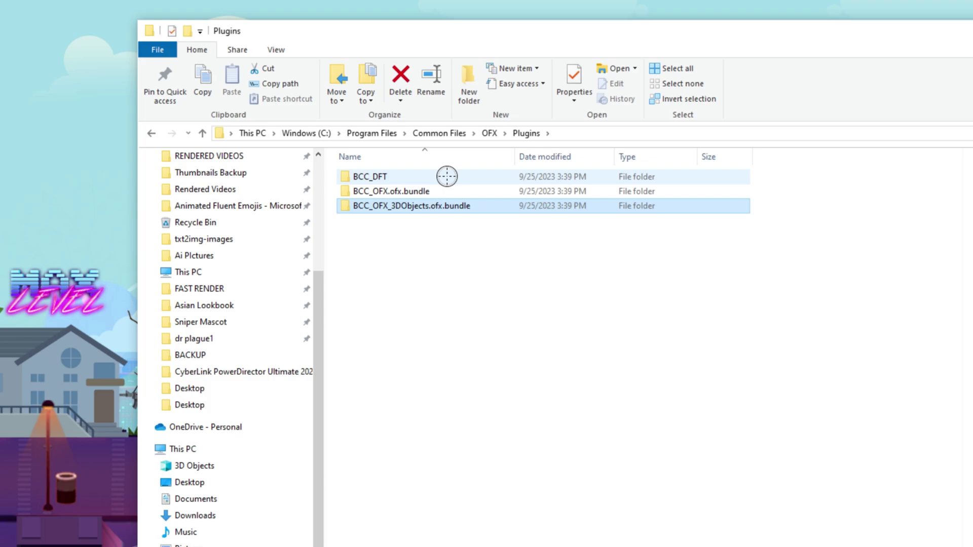
mouse_move(389, 169)
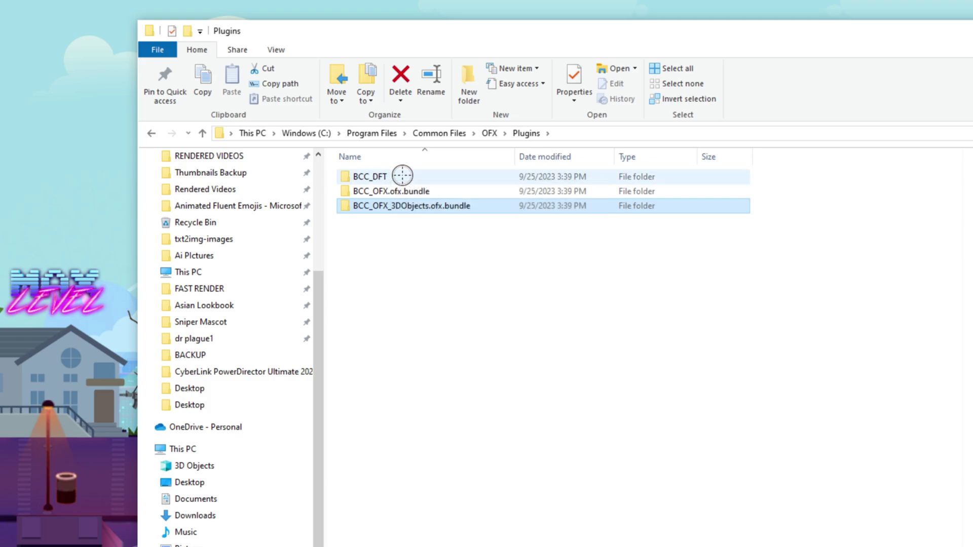
click(490, 133)
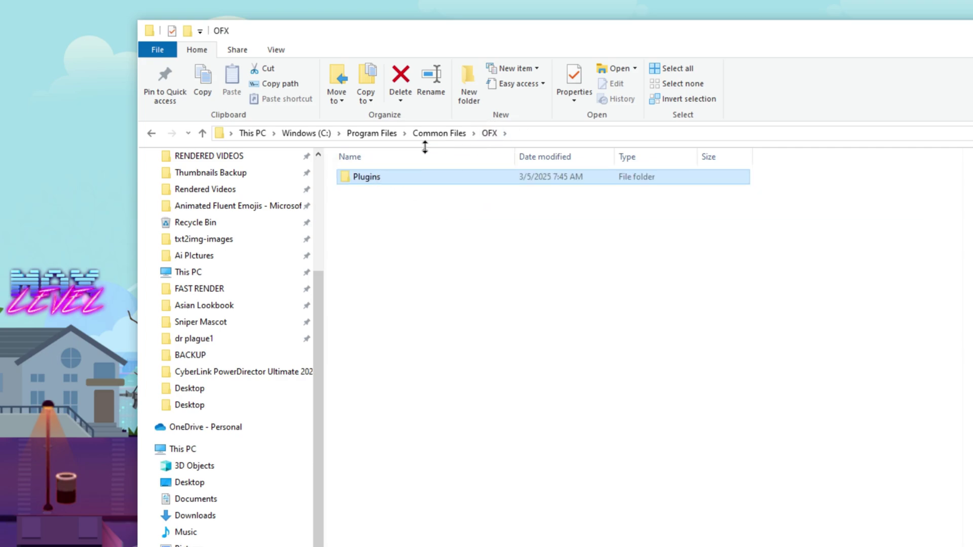
Step: Go up to Common Files and rename its OFX folder to KOA_OFX
click(439, 132)
right_click(383, 292)
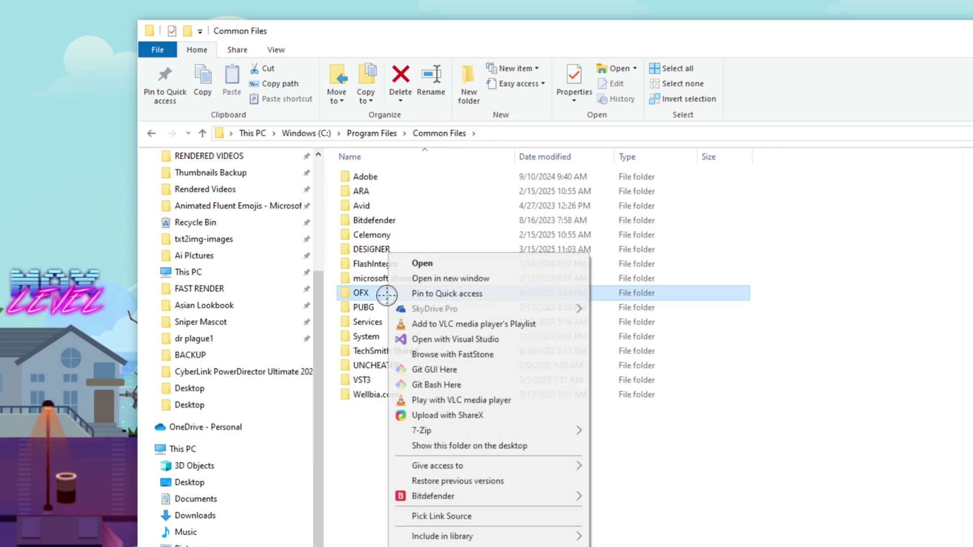
key(m)
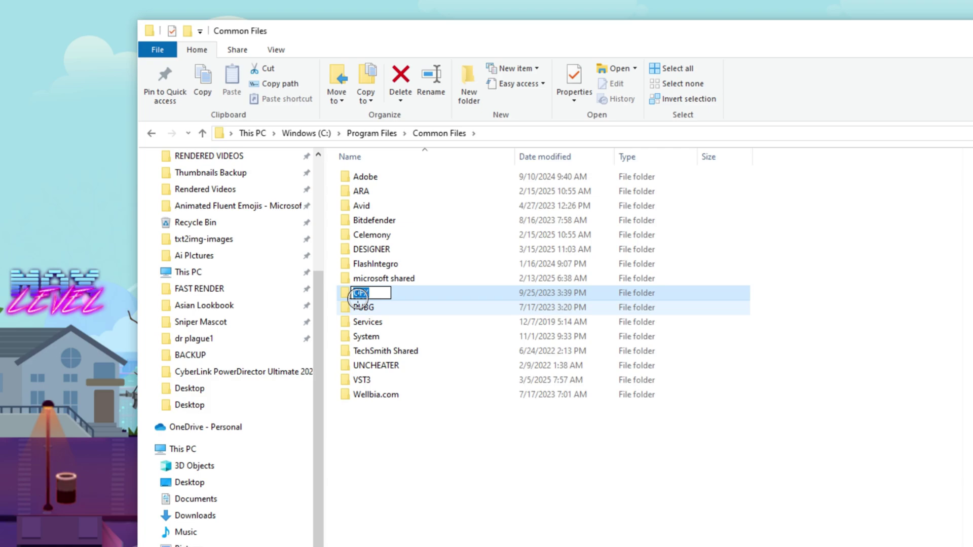
click(374, 293)
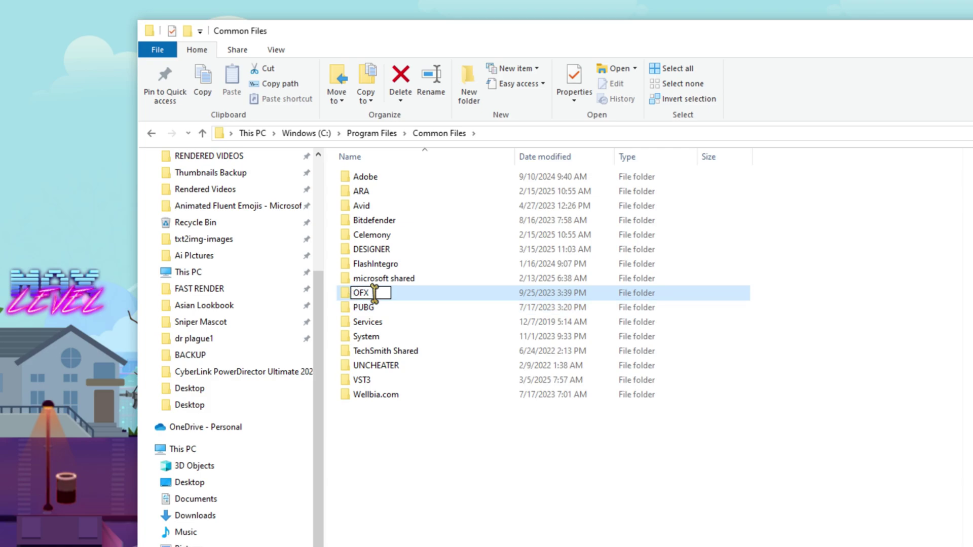
text(AK)
key(BackSpace)
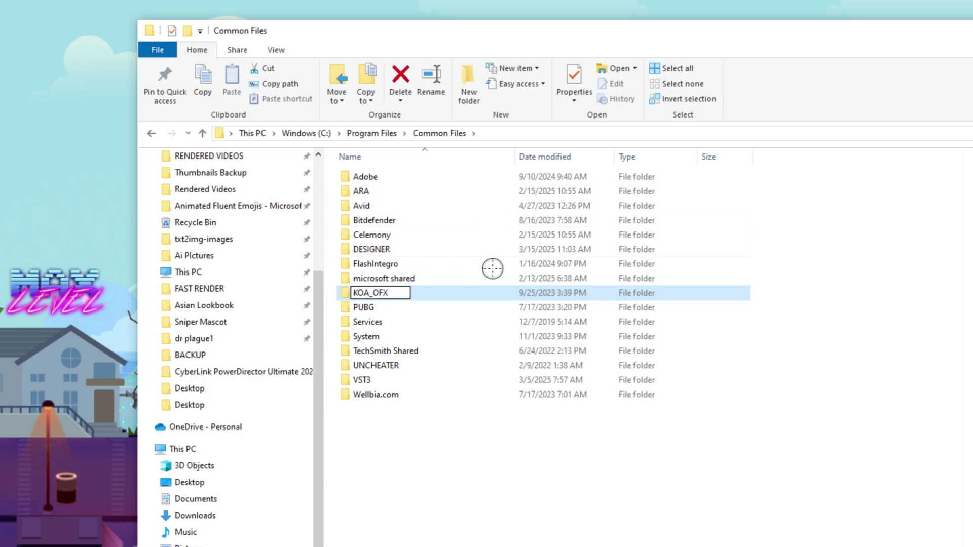
click(458, 293)
click(429, 272)
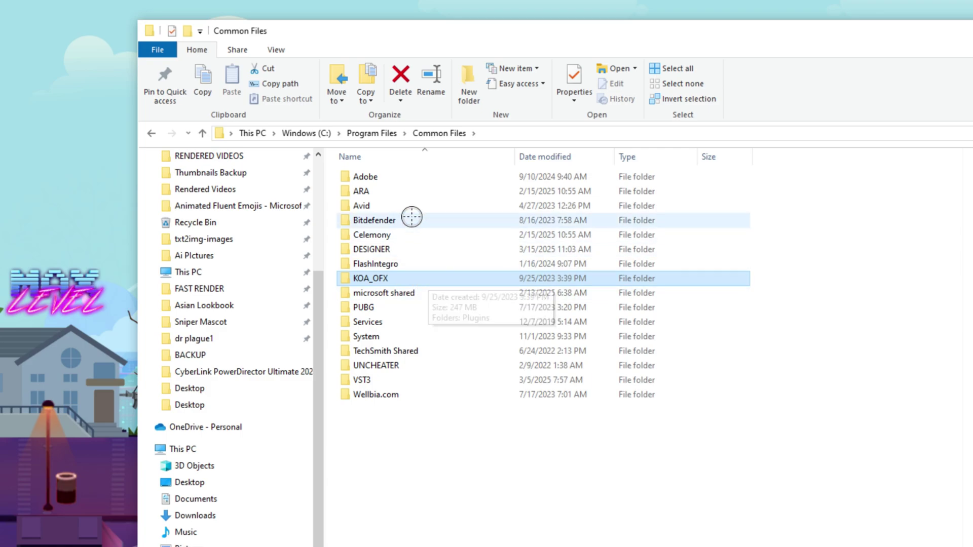
Step: Browse to C:\Program Files (x86)\VEGAS\Shared Plug-Ins\Audio_x64 to inspect the plug-ins
click(388, 132)
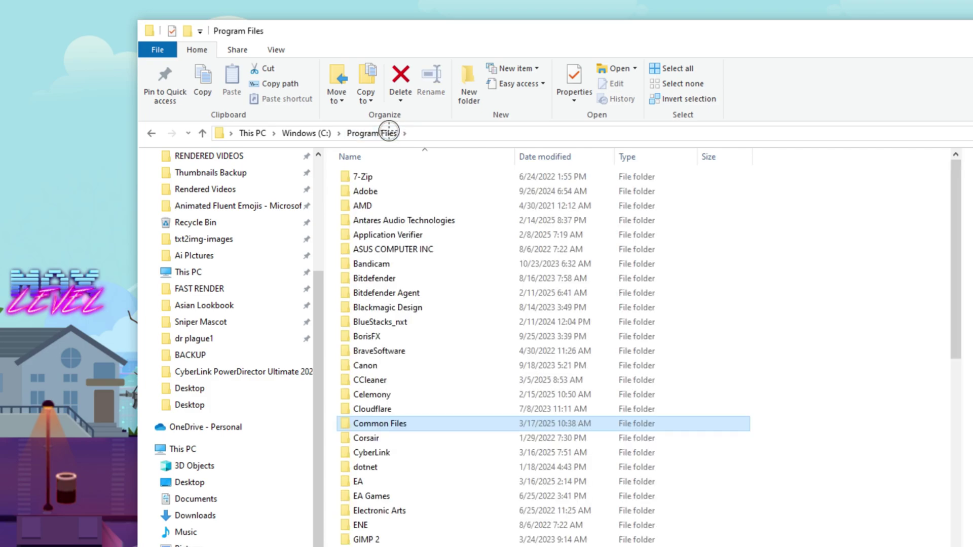
click(315, 133)
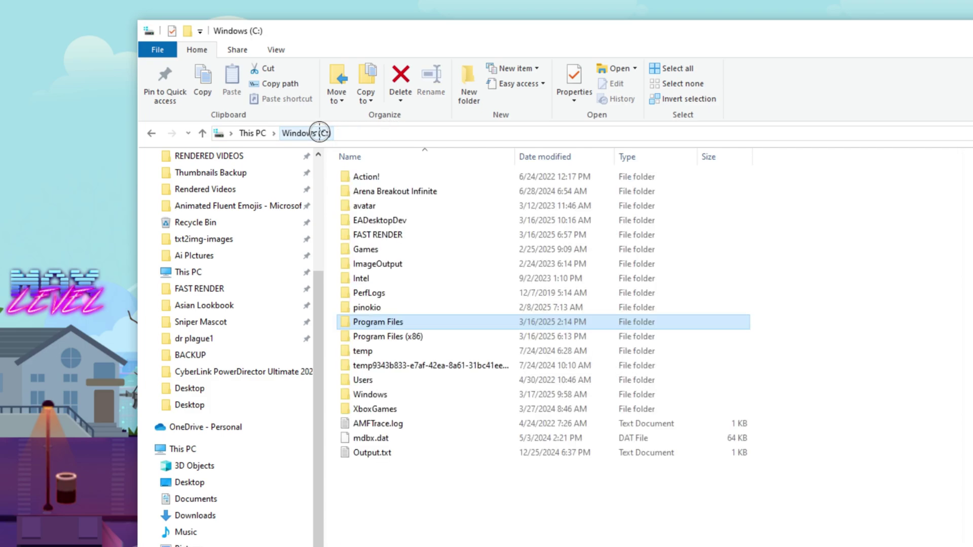
double_click(397, 336)
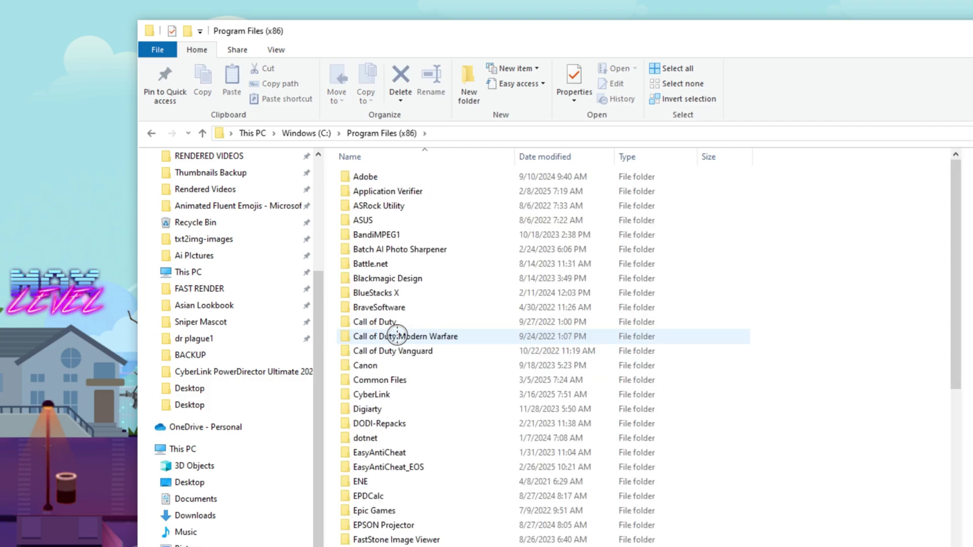
scroll(434, 421, down, 6)
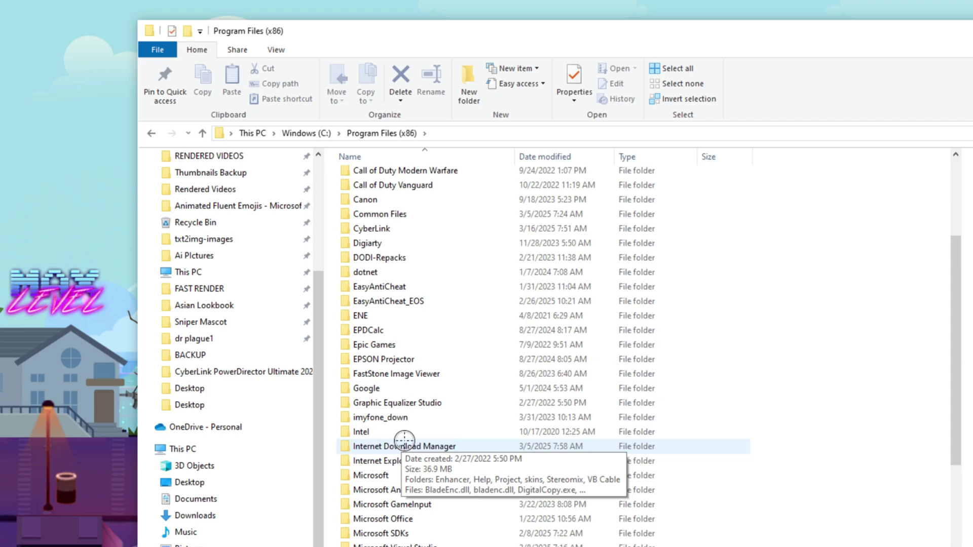
scroll(425, 415, down, 2)
scroll(456, 456, down, 5)
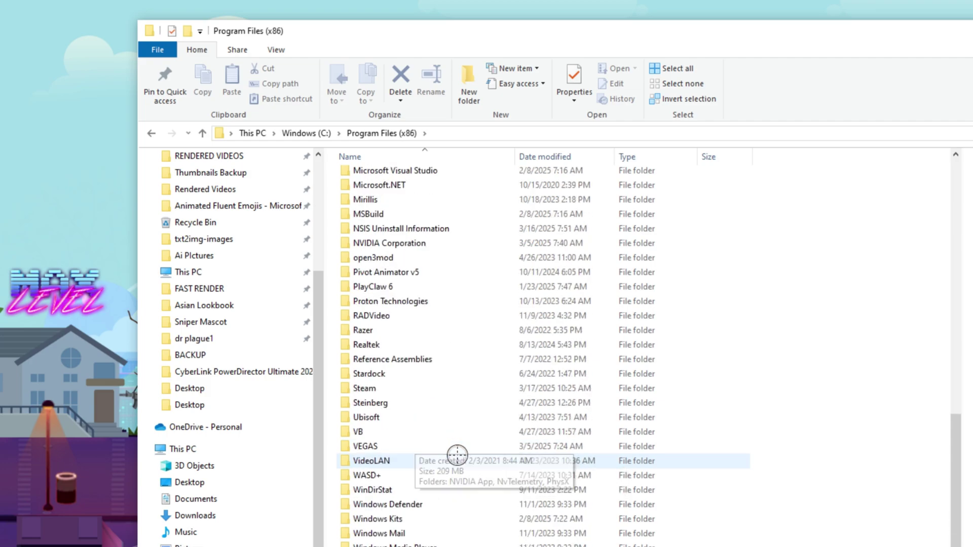
double_click(379, 446)
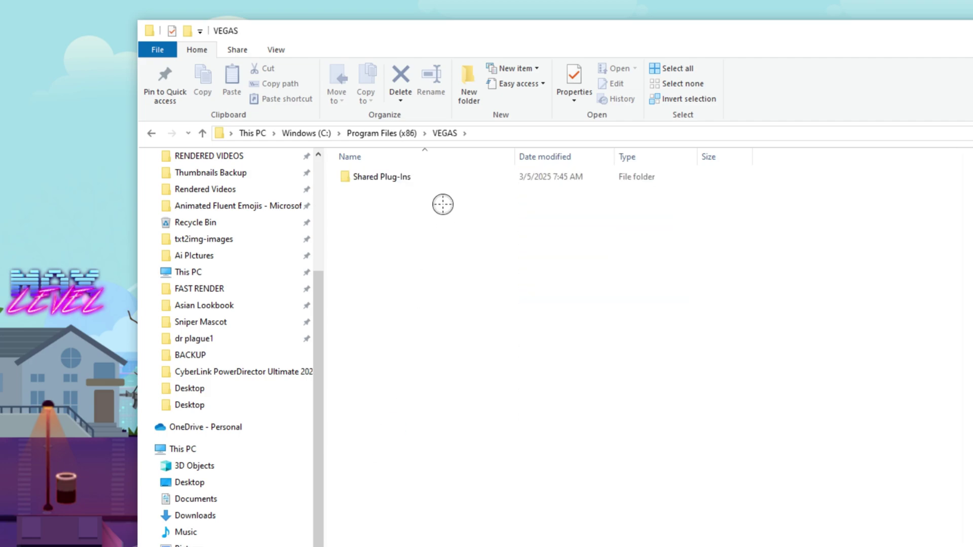
double_click(403, 183)
double_click(409, 181)
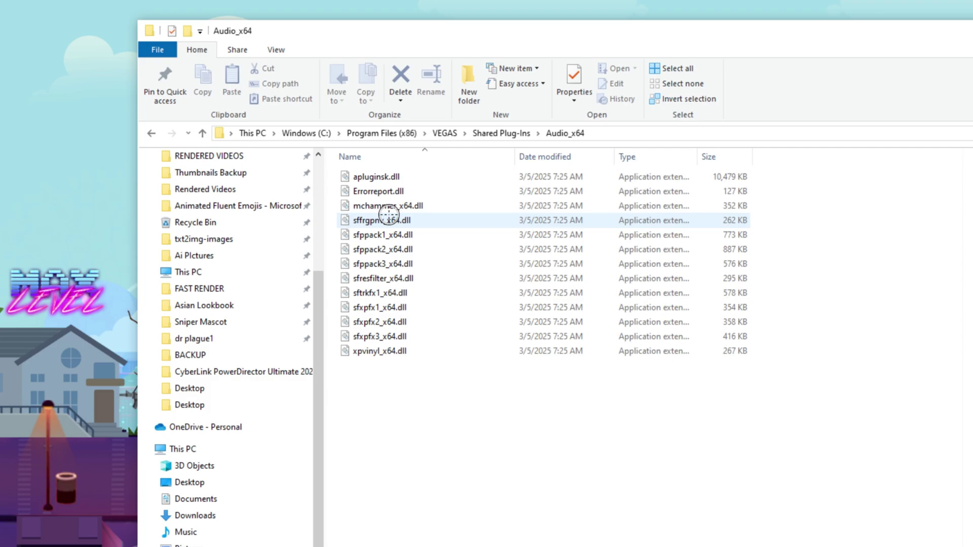
Step: Back out through Shared Plug-Ins, VEGAS and Program Files (x86) to the C: drive root
click(506, 133)
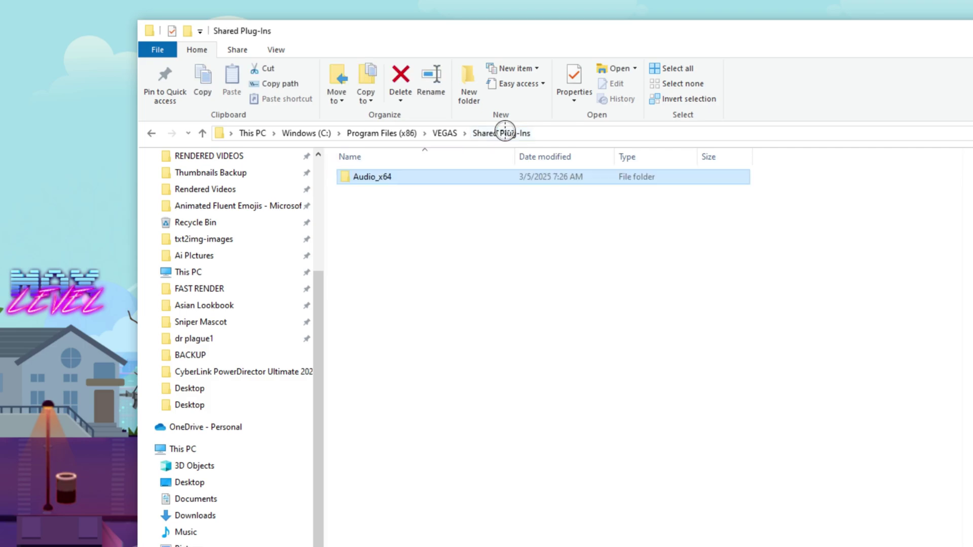
click(446, 133)
click(379, 133)
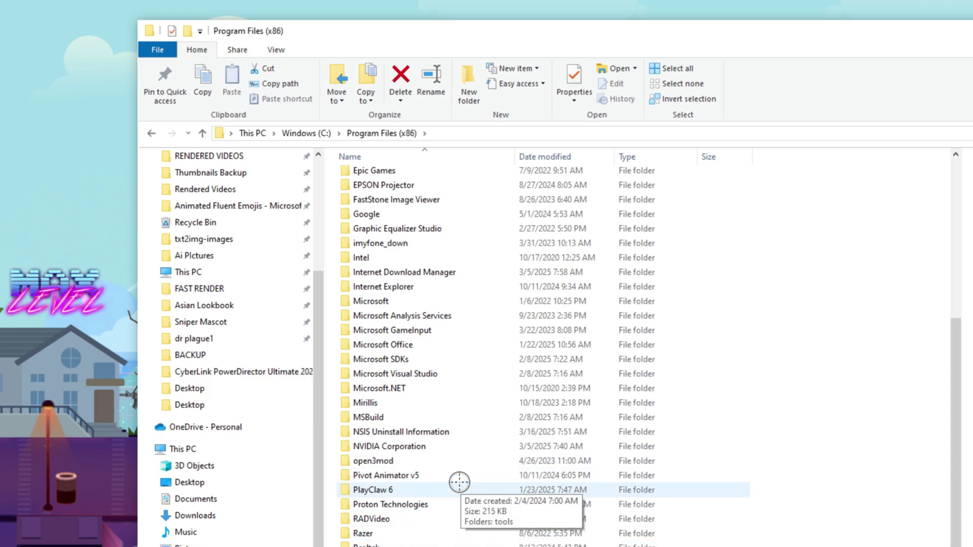
scroll(459, 482, up, 1)
scroll(459, 481, up, 6)
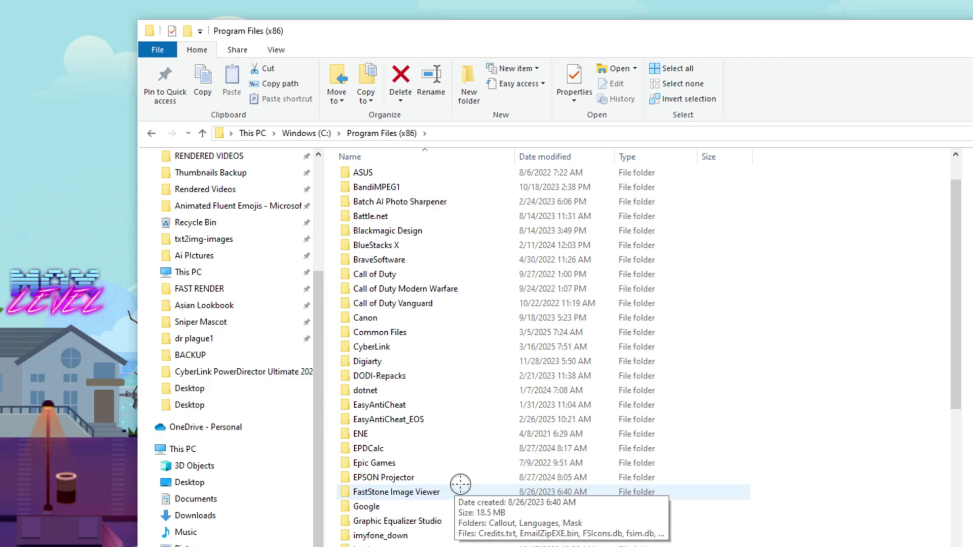
scroll(453, 483, up, 1)
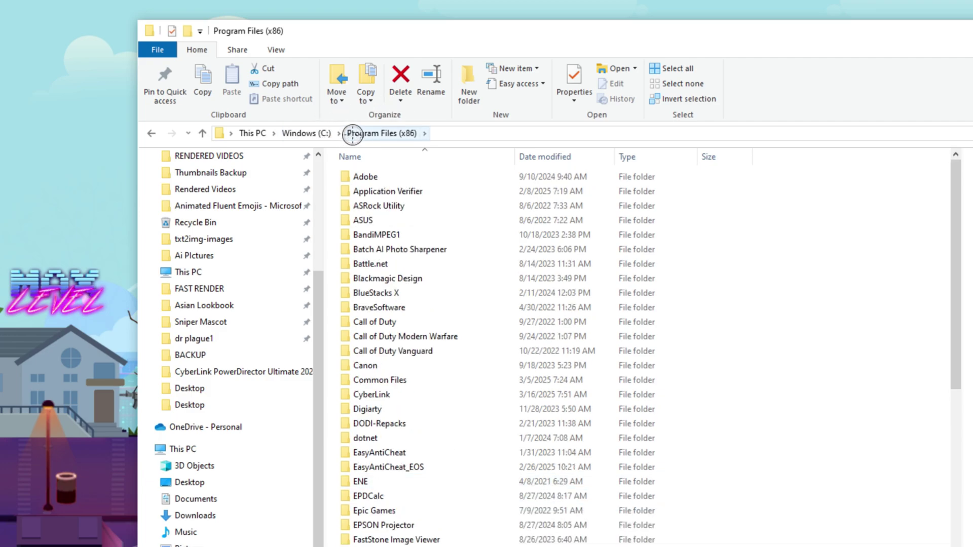
click(325, 132)
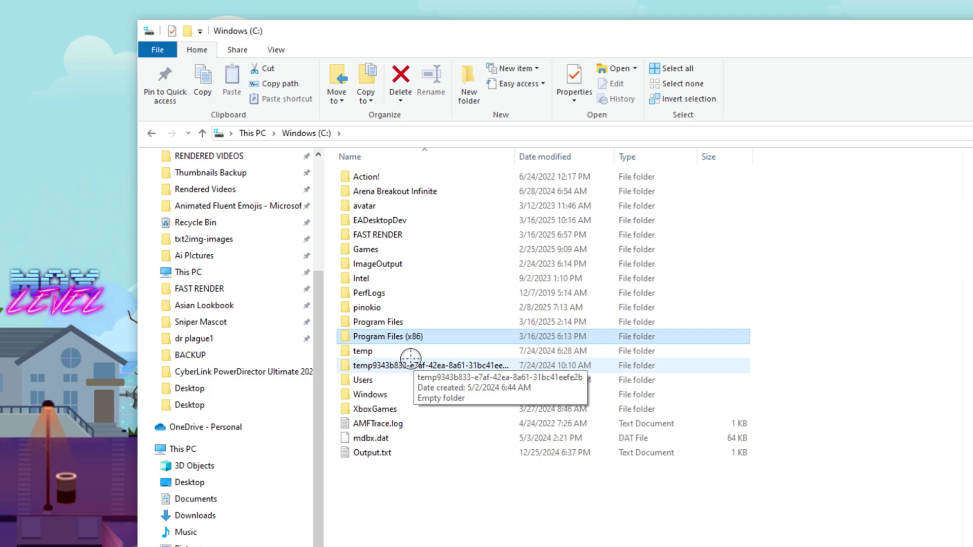
Step: Open C:\Program Files\VEGAS\VEGAS Pro 21.0 and scroll its files to ErrorReportClient.exe
double_click(400, 323)
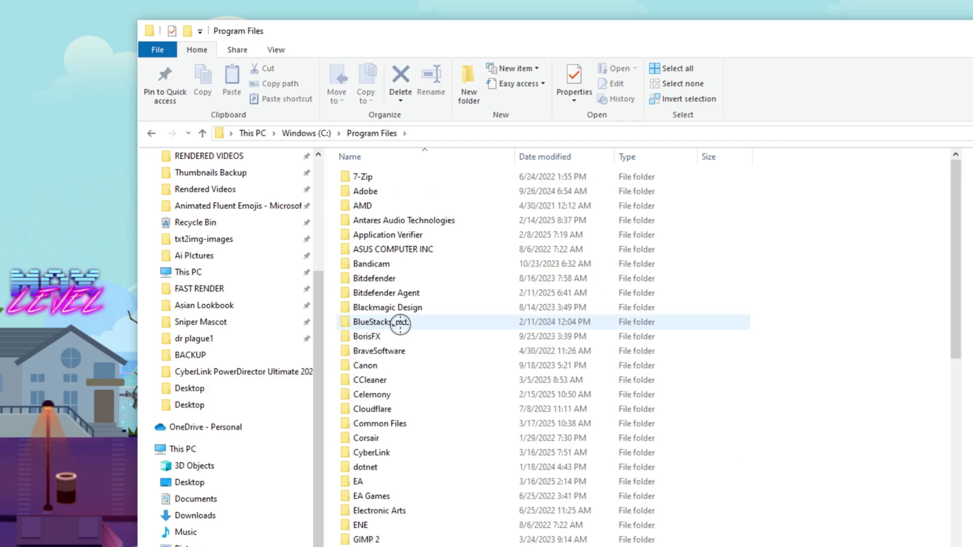
scroll(424, 401, down, 15)
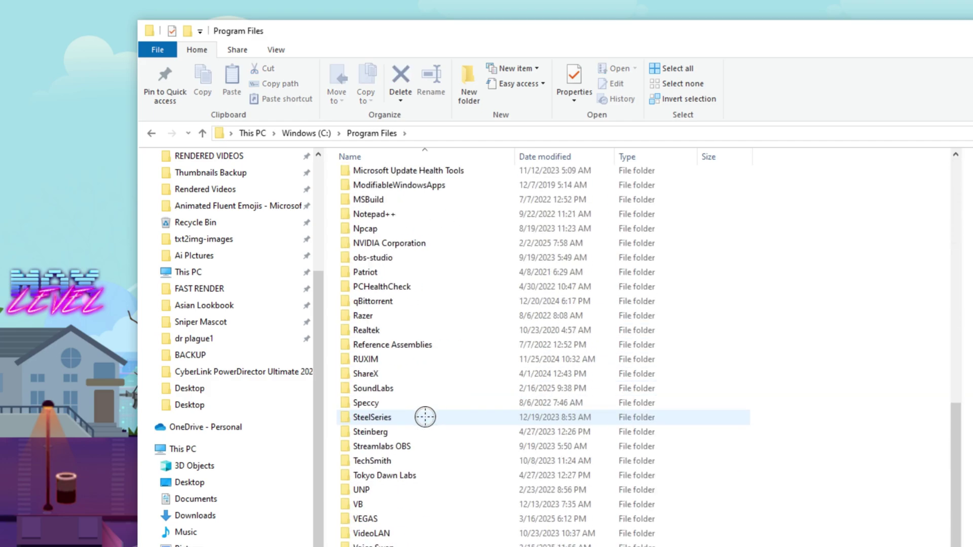
double_click(389, 459)
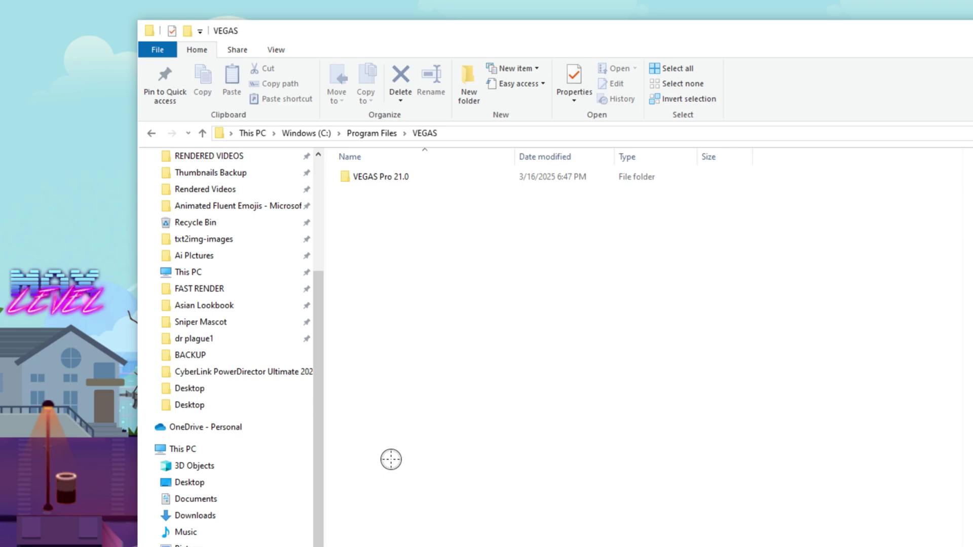
double_click(425, 177)
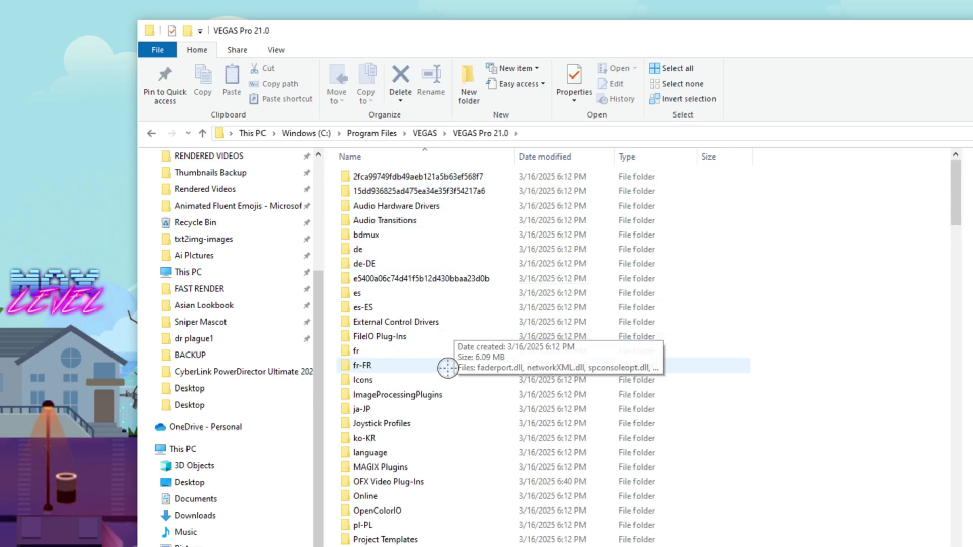
scroll(439, 403, down, 3)
scroll(439, 404, down, 15)
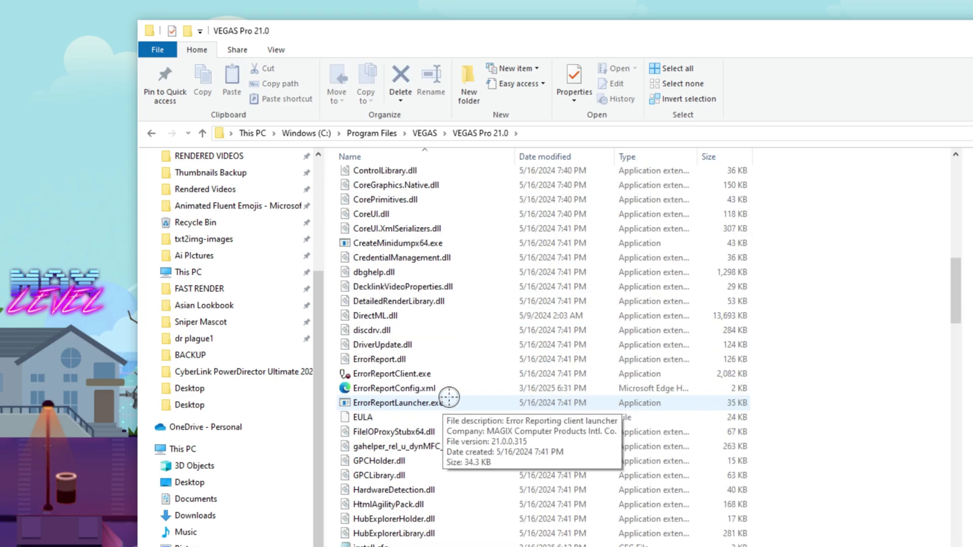
scroll(501, 456, down, 8)
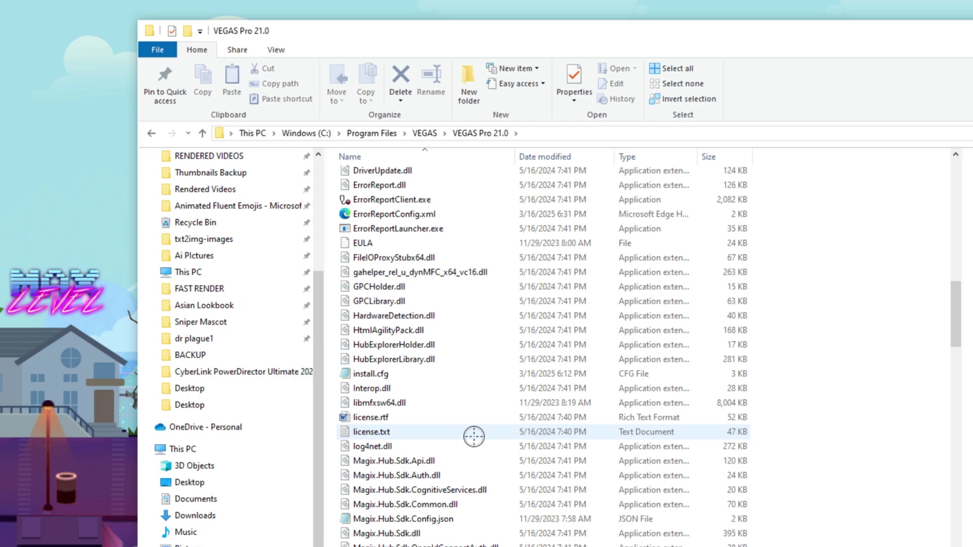
scroll(468, 431, down, 13)
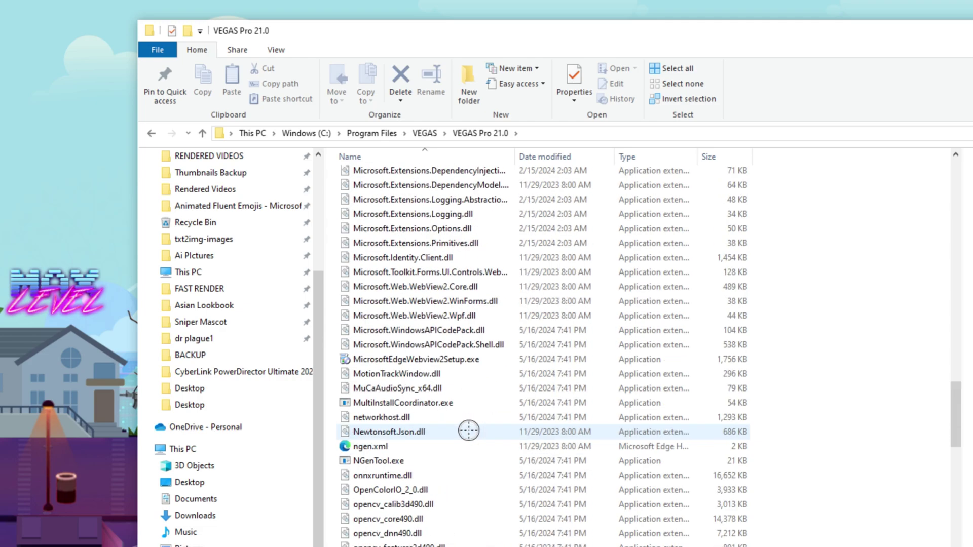
scroll(469, 431, down, 13)
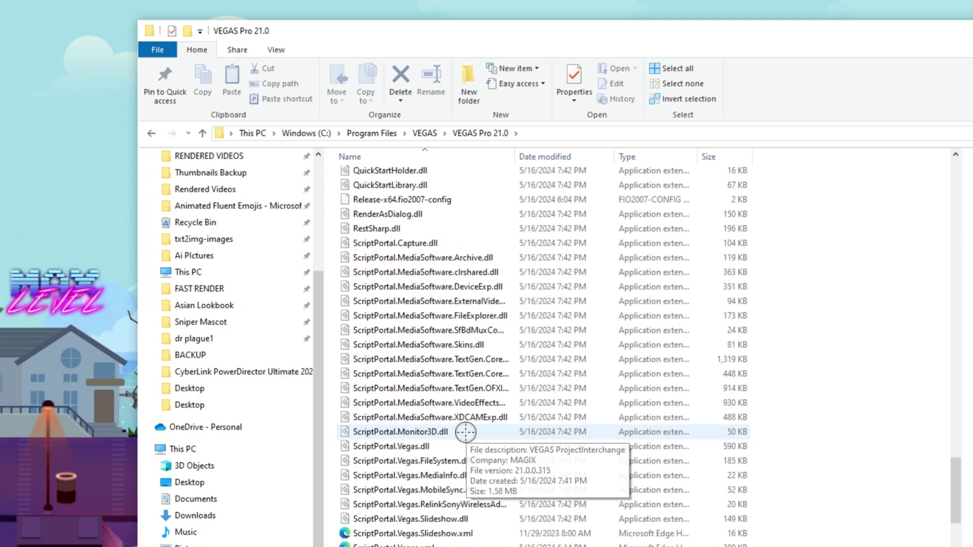
scroll(465, 432, down, 13)
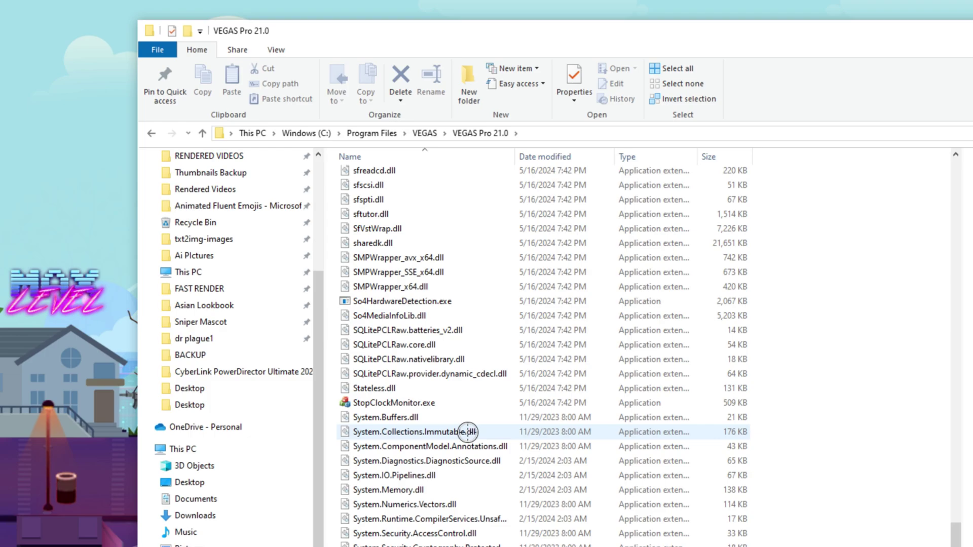
scroll(467, 432, down, 6)
scroll(466, 434, up, 5)
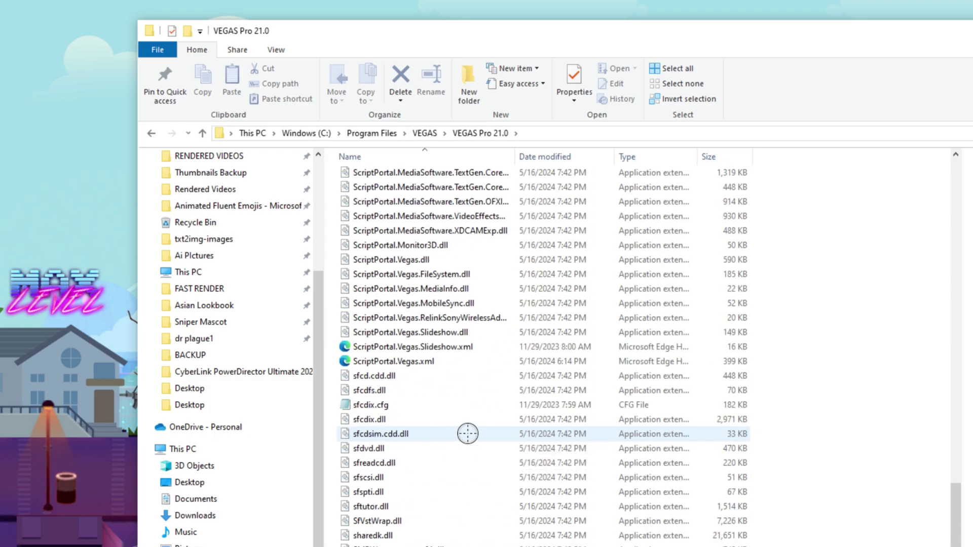
scroll(467, 433, up, 13)
scroll(457, 429, up, 8)
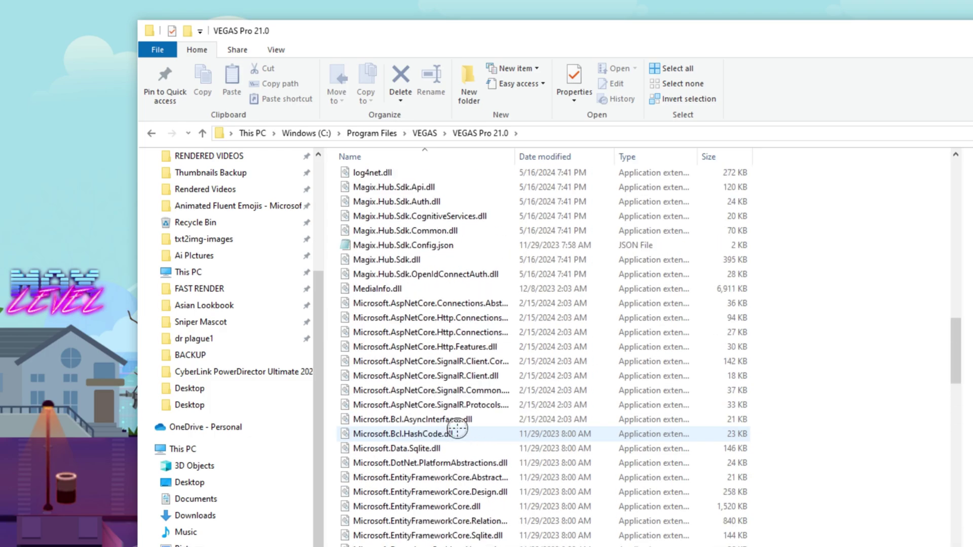
scroll(457, 428, up, 20)
scroll(457, 429, down, 4)
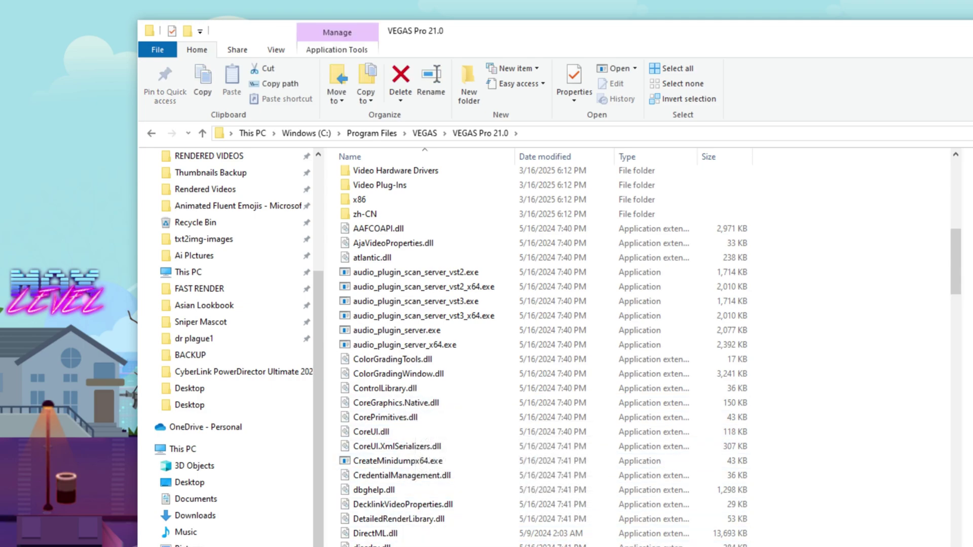
scroll(413, 446, down, 3)
click(413, 462)
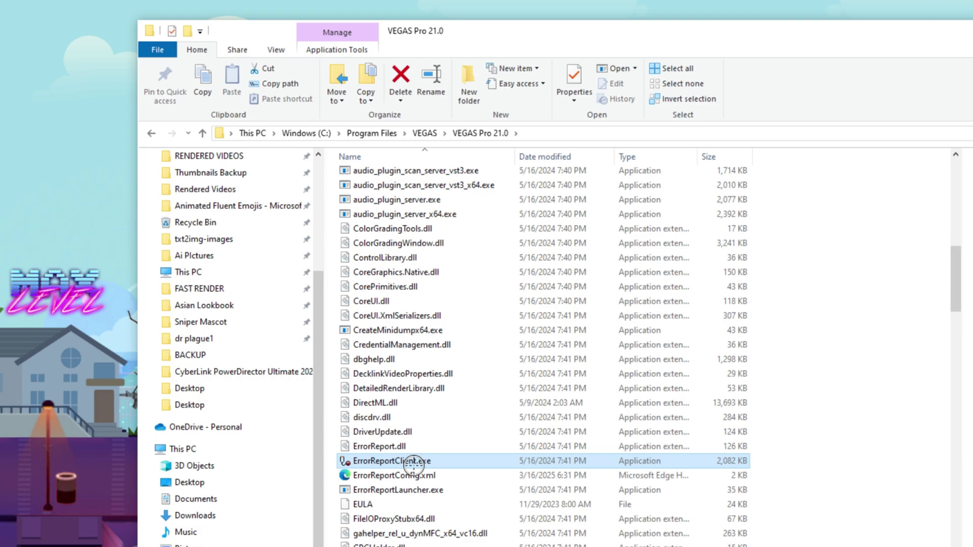
right_click(413, 459)
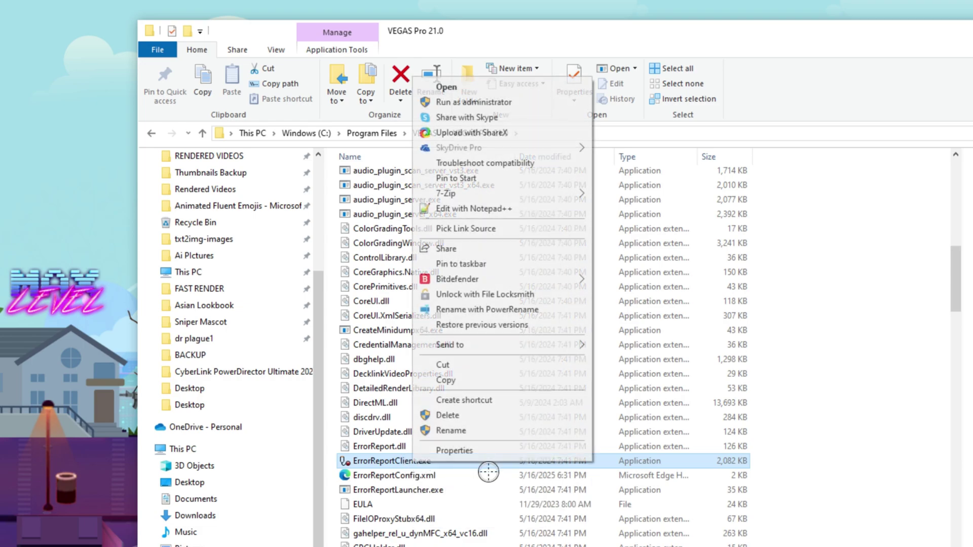
click(451, 431)
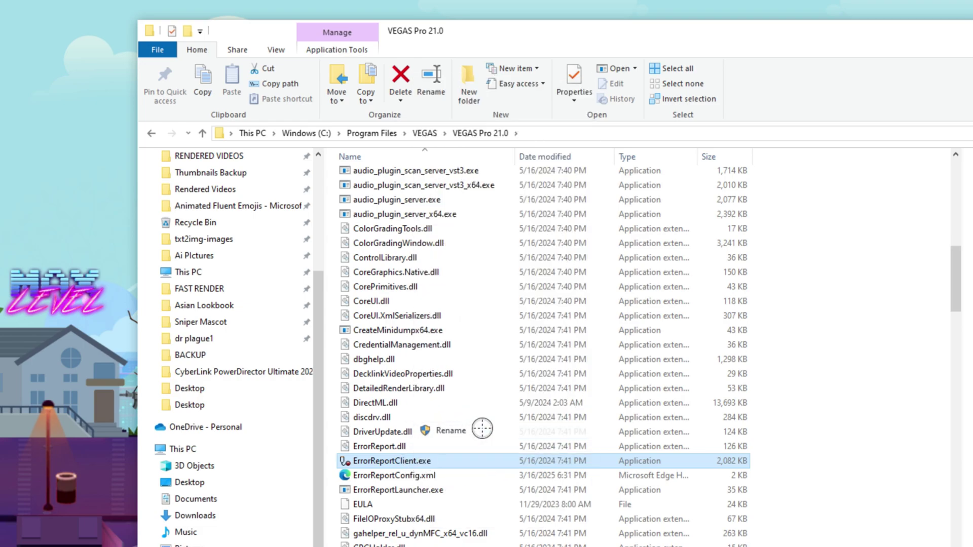
click(359, 460)
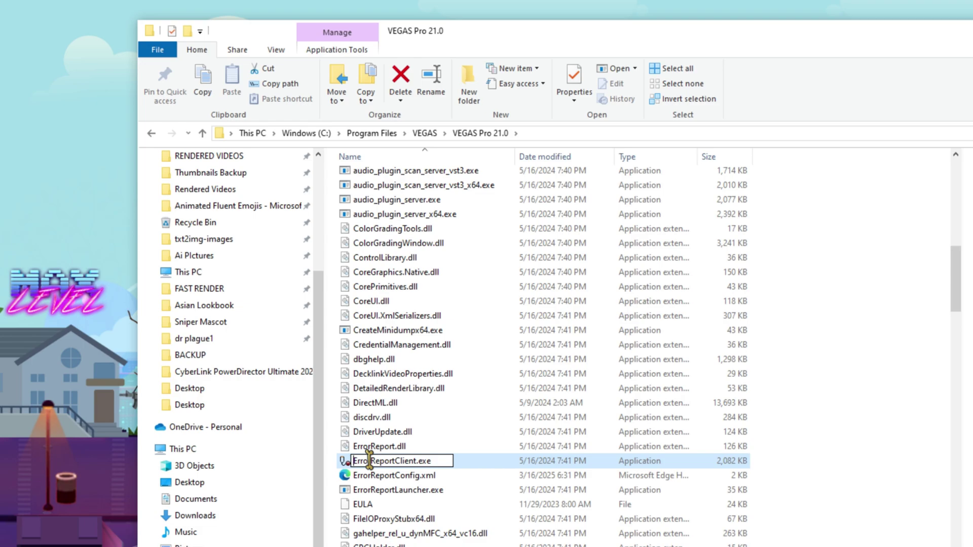
text(GFDGDF)
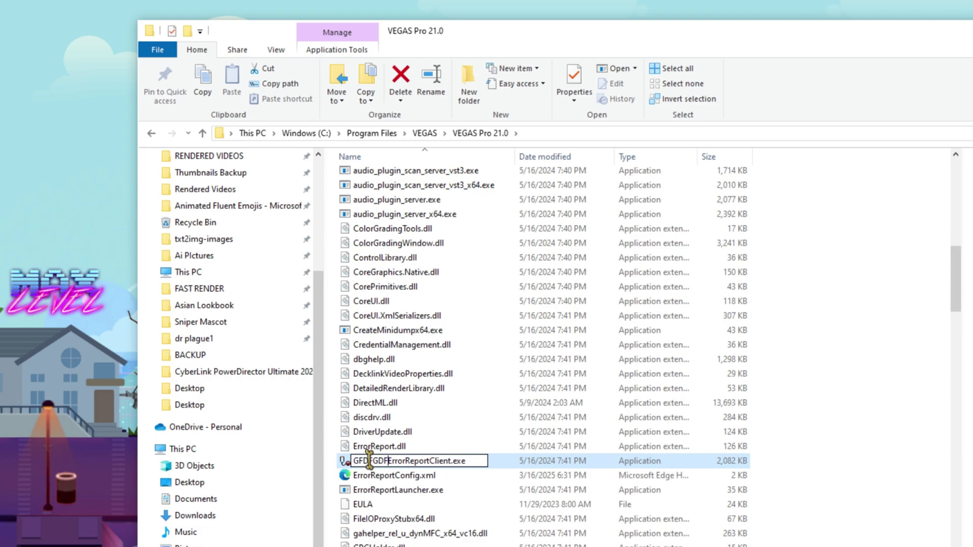
key(BackSpace)
key(BackSpace)
key(BackSpace)
key(BackSpace)
key(BackSpace)
key(BackSpace)
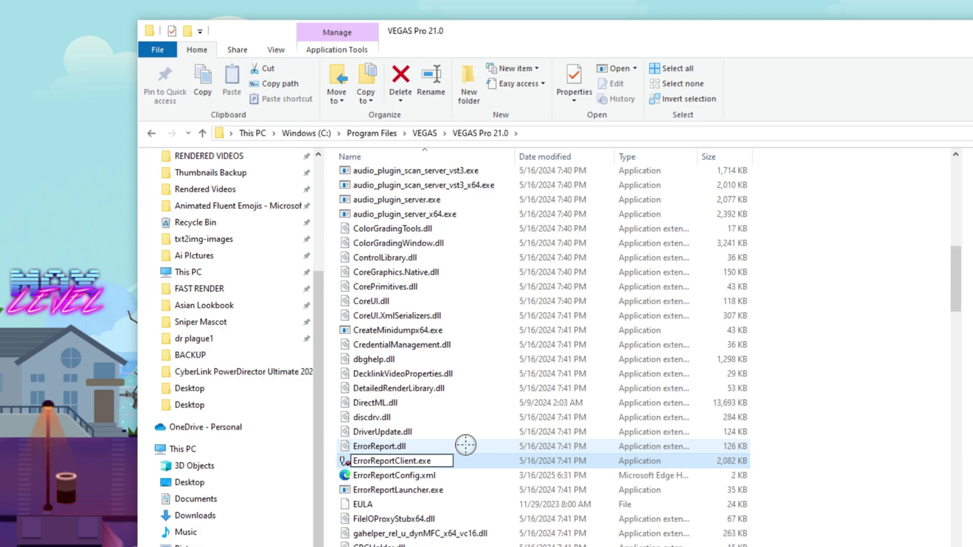
click(480, 463)
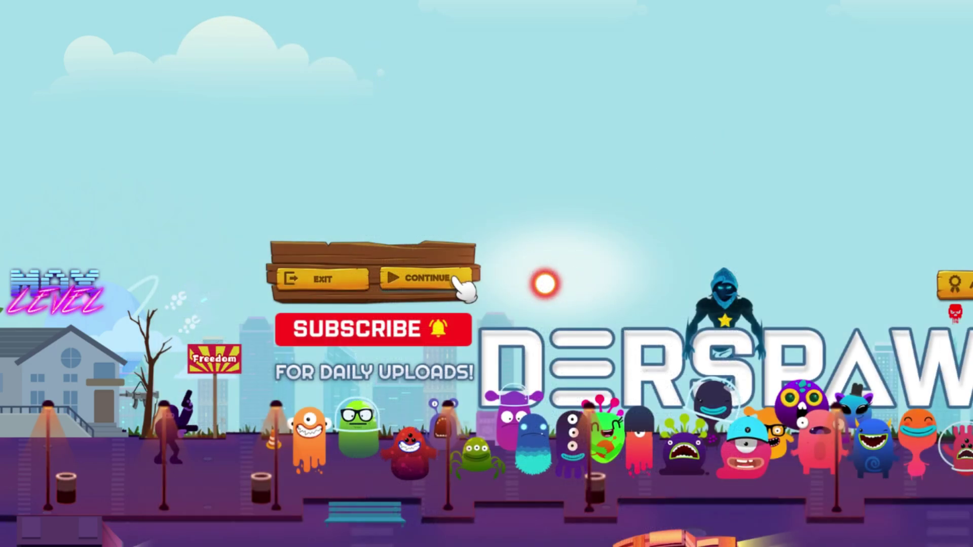
Step: Relaunch VEGAS Pro 21.0 from the Start menu and approve the User Account Control prompt
key(super)
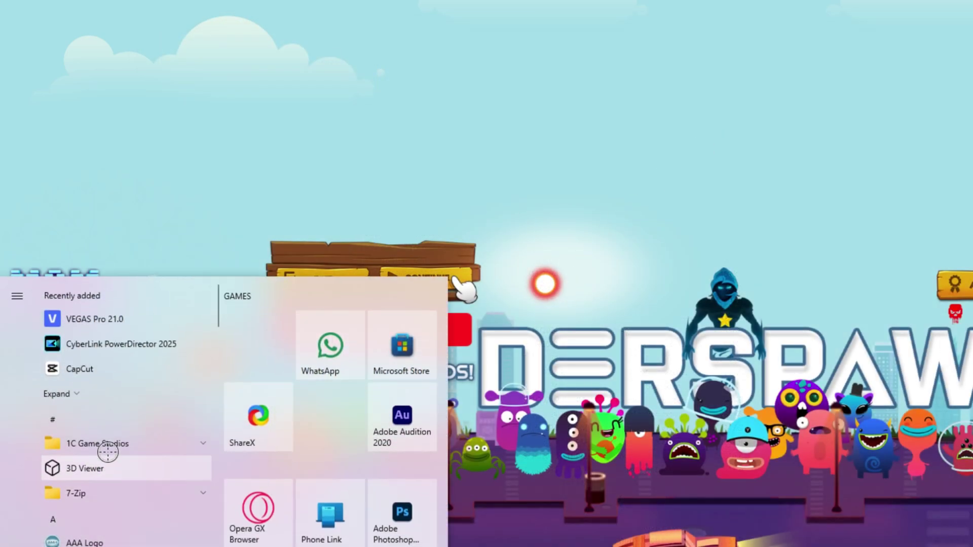
click(116, 315)
click(592, 460)
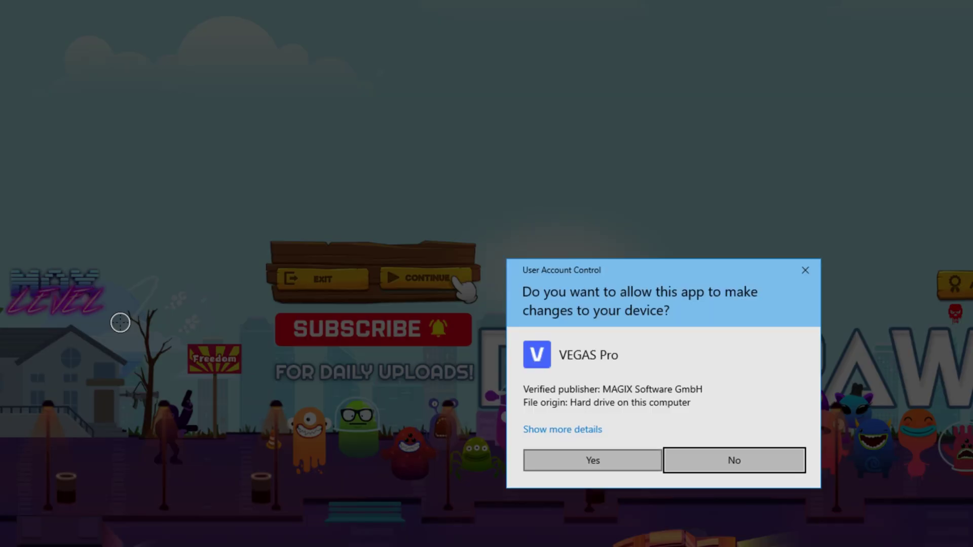